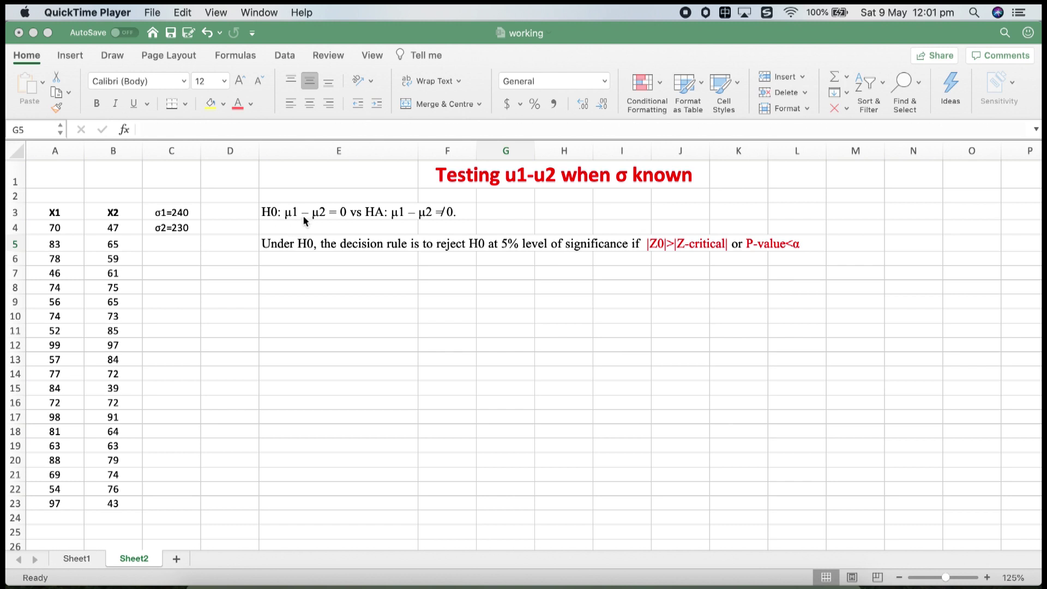
# - Review the hypotheses in E3 and the decision rule in E5
pyautogui.click(274, 212)
pyautogui.click(273, 213)
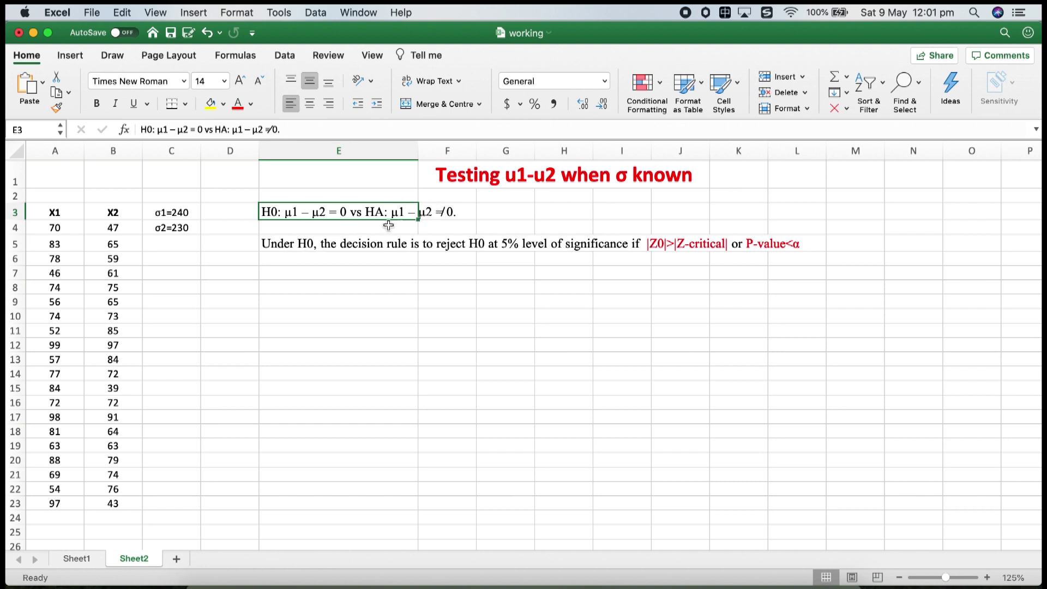
pyautogui.click(277, 246)
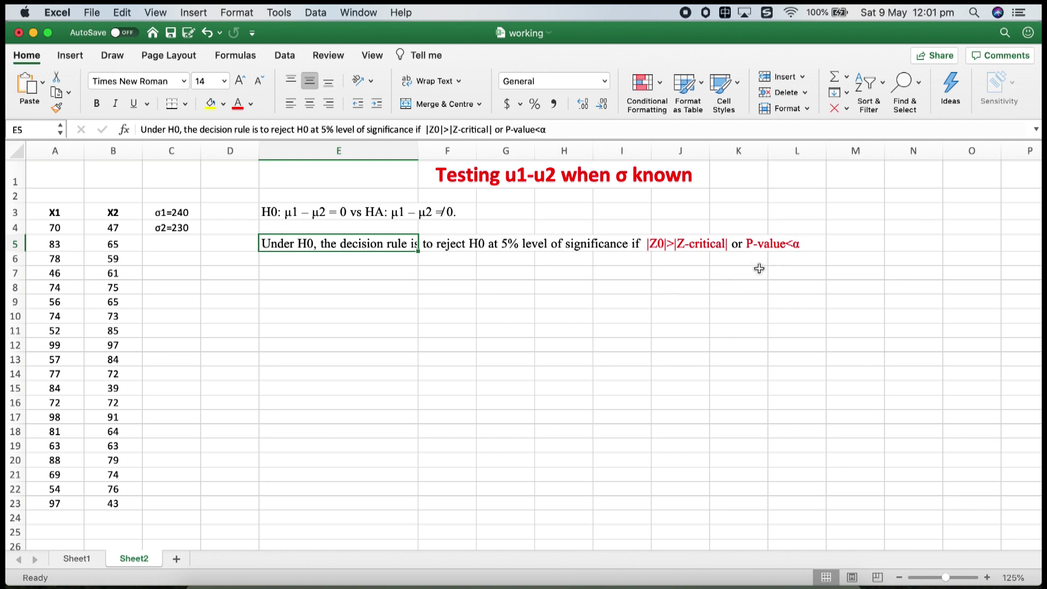
pyautogui.click(339, 271)
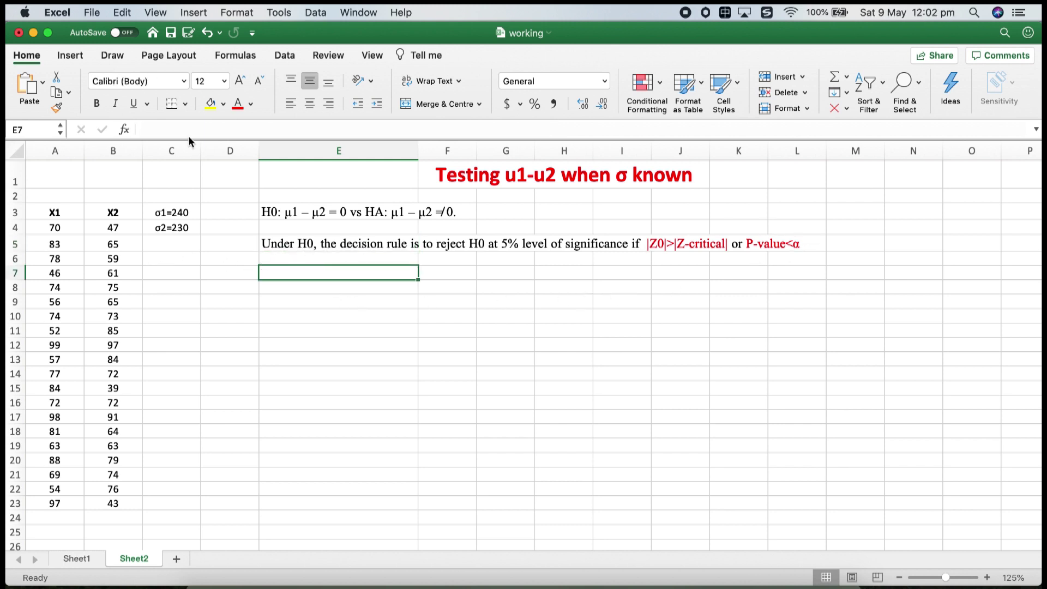
pyautogui.click(339, 151)
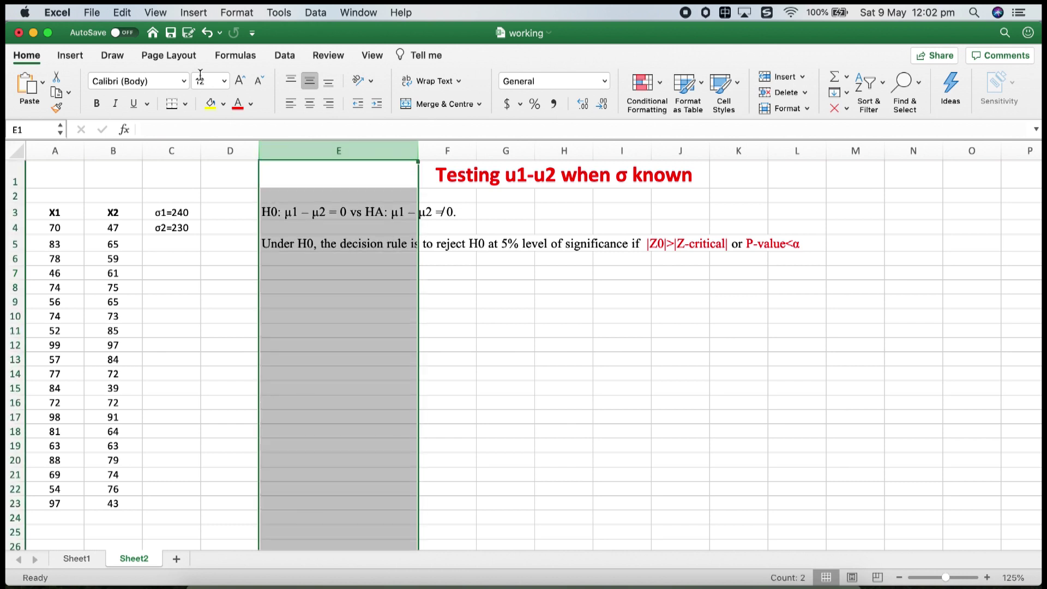
pyautogui.click(240, 255)
# - Open the z-Test: Two Sample for Means tool from the Data Analysis tools
pyautogui.click(284, 55)
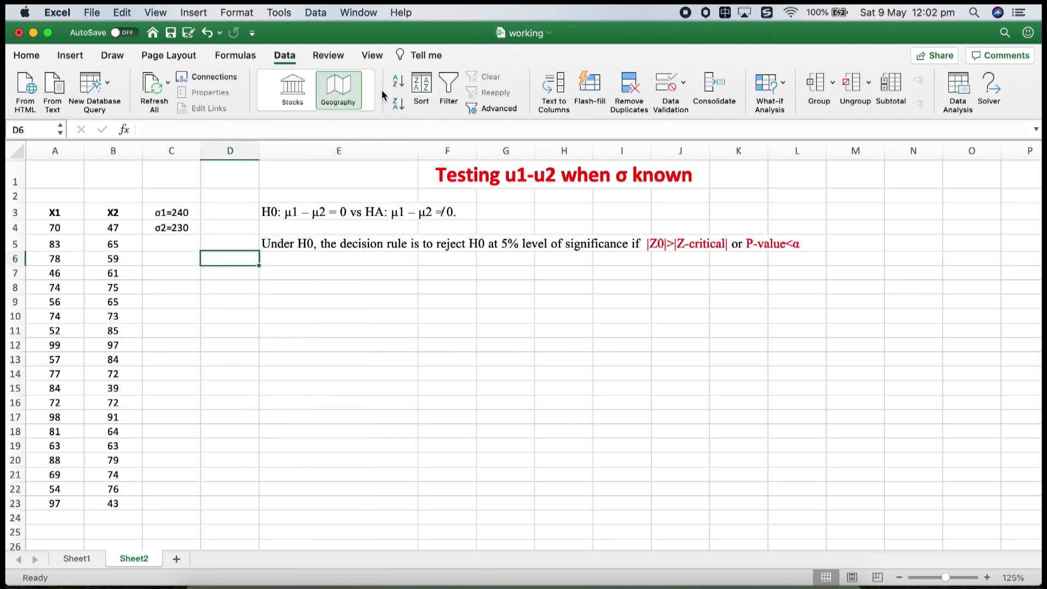
pyautogui.click(957, 90)
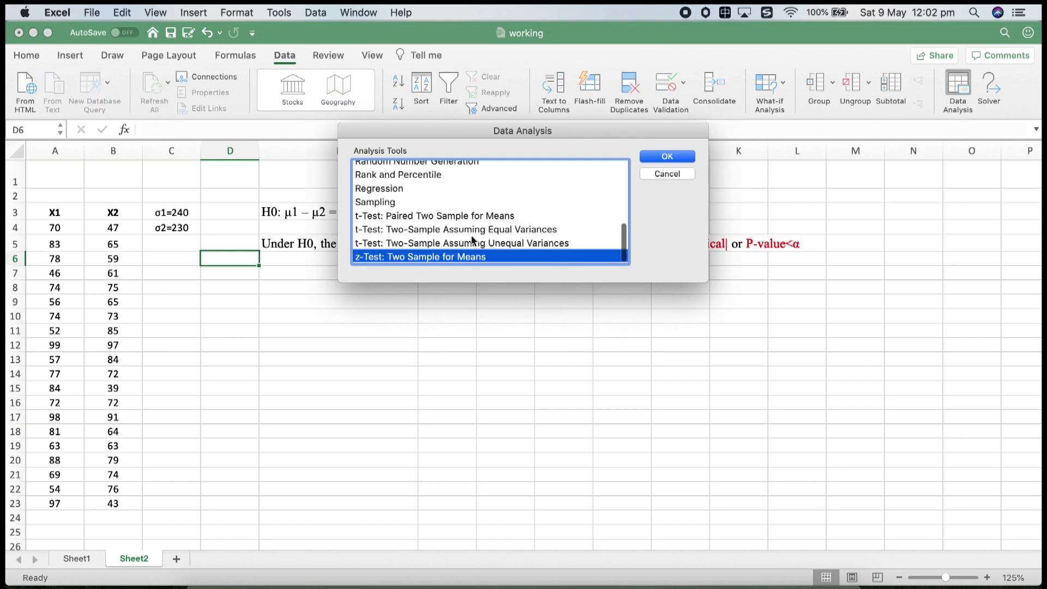
pyautogui.scroll(2, 431, 229)
pyautogui.scroll(-2, 423, 240)
pyautogui.click(668, 156)
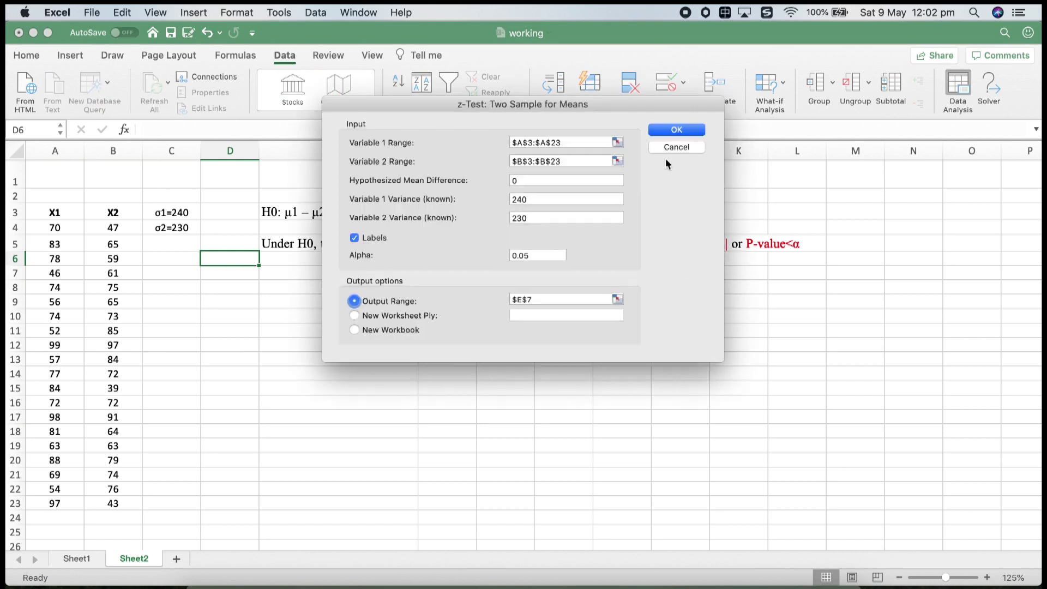
# - Set the z-test's Variable 1 range to $A$3:$A$23 and Variable 2 range to $B$3:$B$23
pyautogui.click(616, 143)
pyautogui.moveTo(55, 212); pyautogui.dragTo(54, 504)
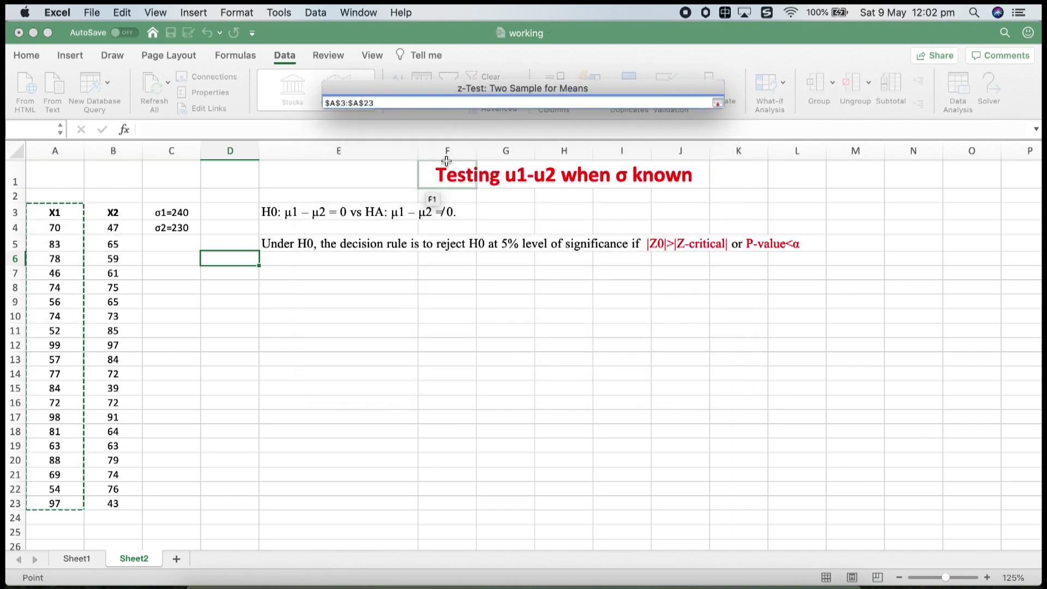
pyautogui.click(717, 104)
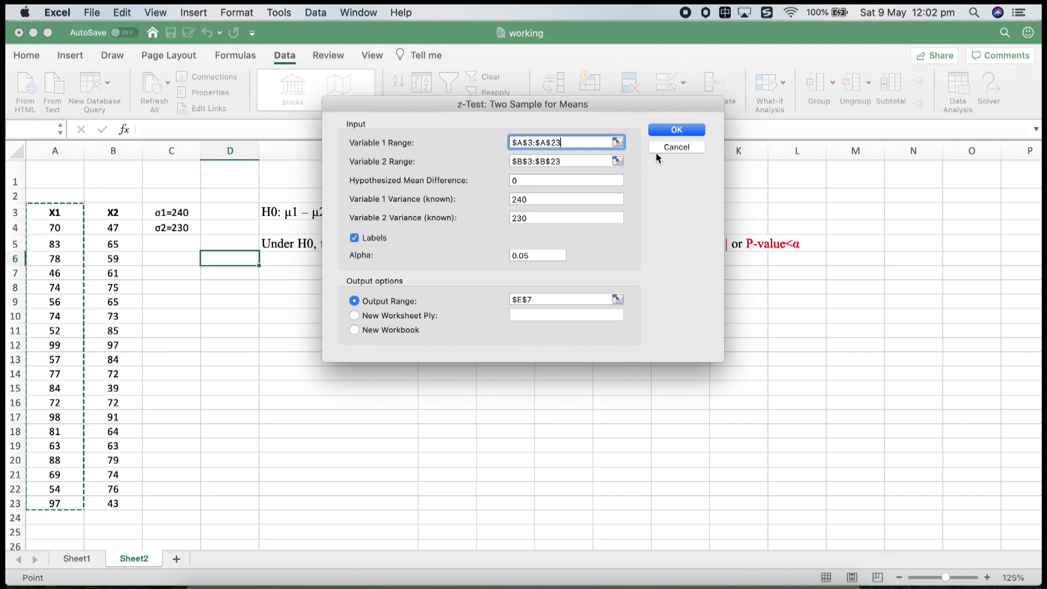
pyautogui.click(616, 161)
pyautogui.moveTo(112, 214); pyautogui.dragTo(113, 504)
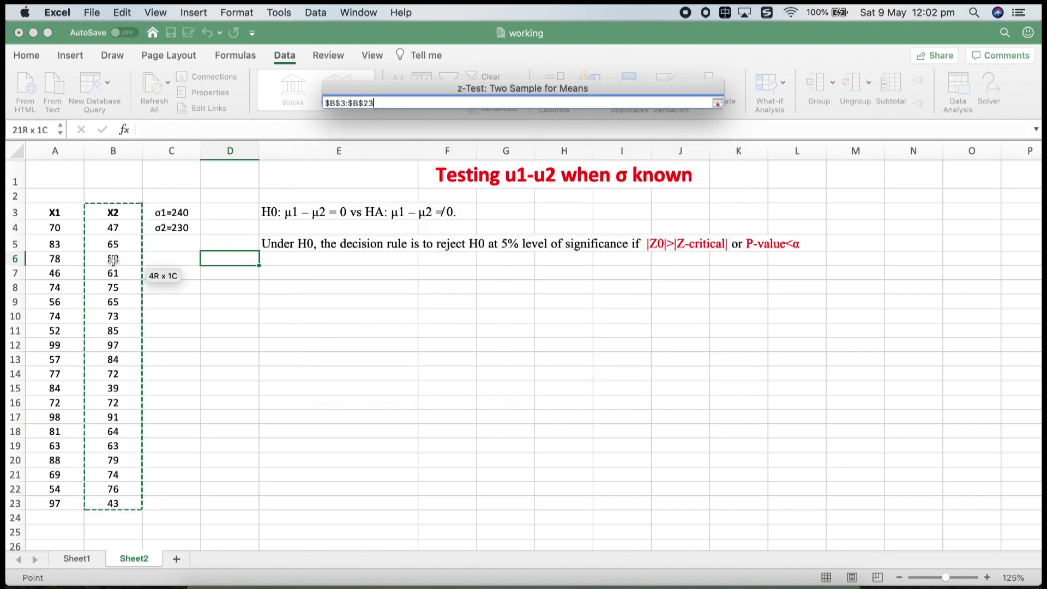
pyautogui.click(717, 103)
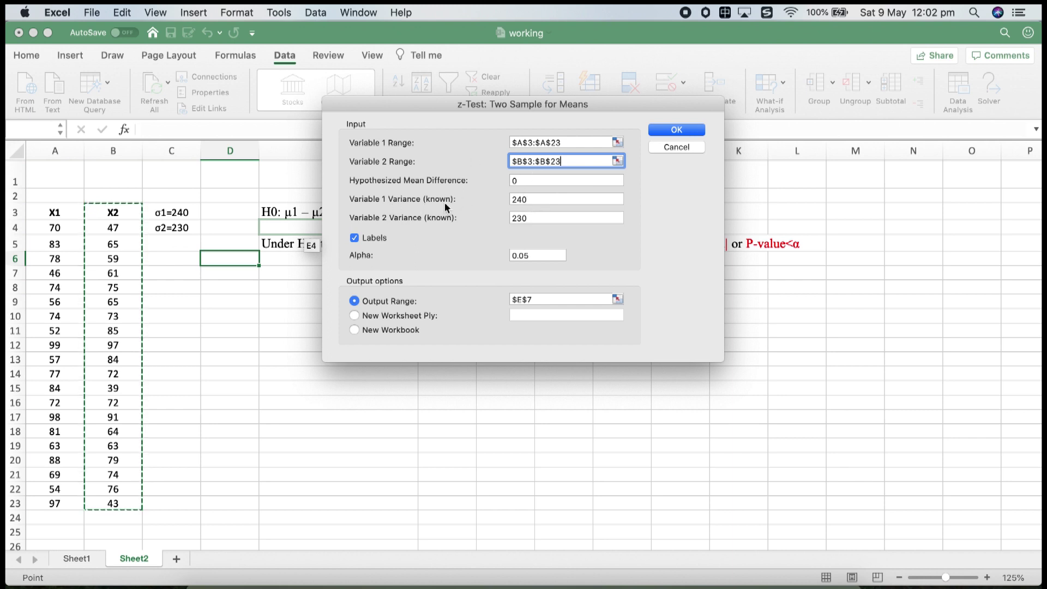
# - Run the z-test with mean difference 0, known variances 240 and 230, labels, alpha 0.05 and output range $E$7
pyautogui.click(528, 180)
pyautogui.click(532, 200)
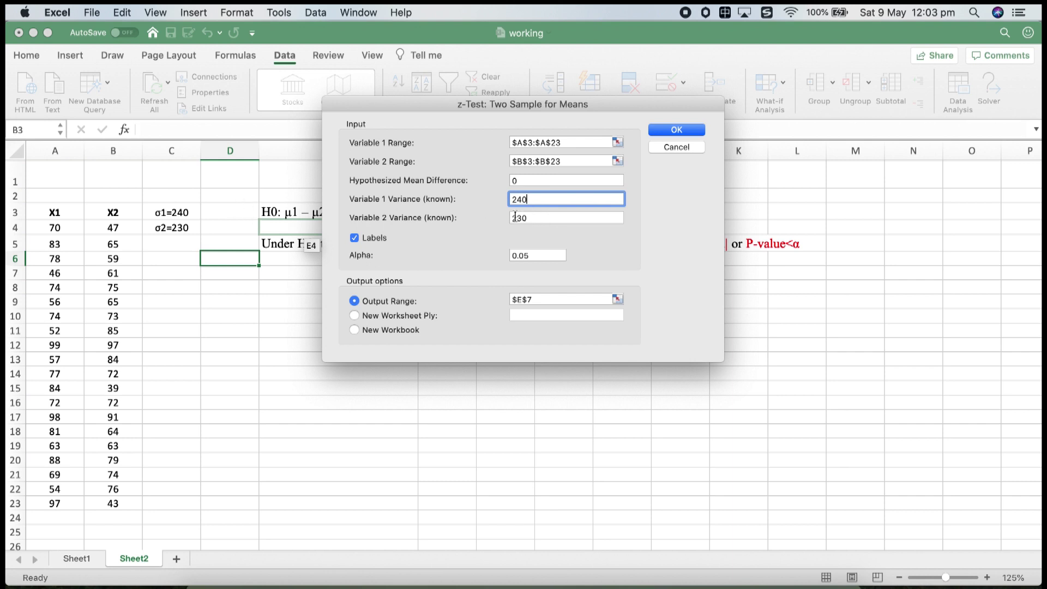
pyautogui.click(538, 217)
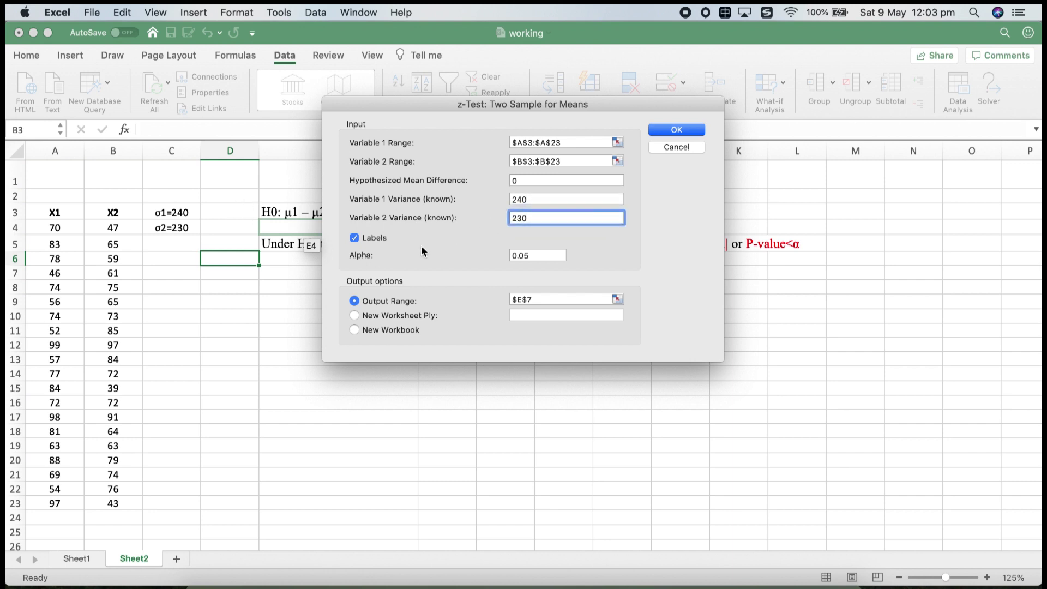
pyautogui.click(616, 298)
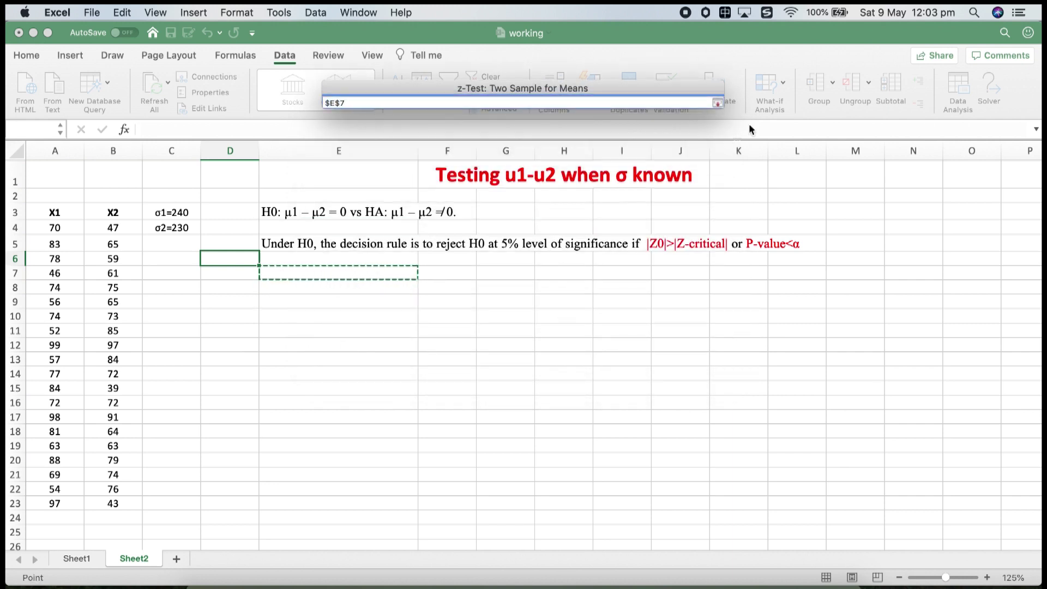
pyautogui.click(717, 102)
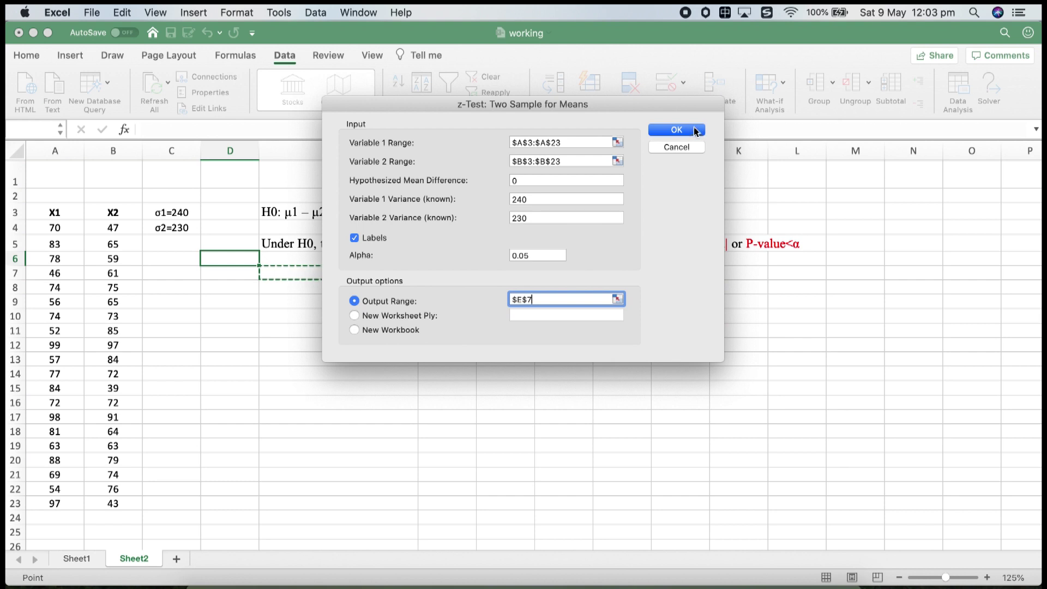
pyautogui.click(688, 130)
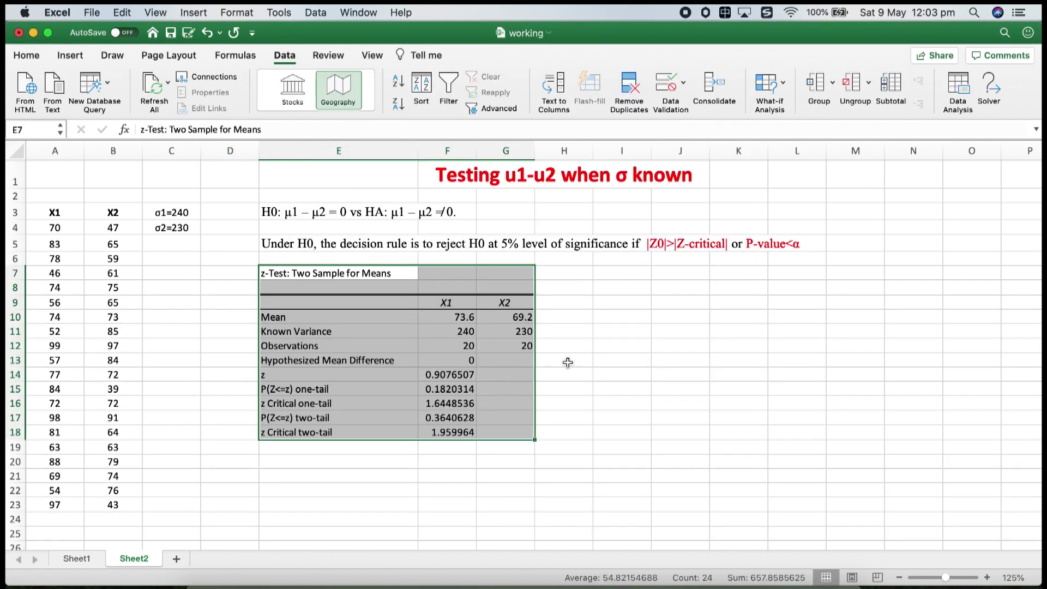
pyautogui.click(605, 359)
pyautogui.scroll(-2, 499, 360)
pyautogui.scroll(-1, 499, 360)
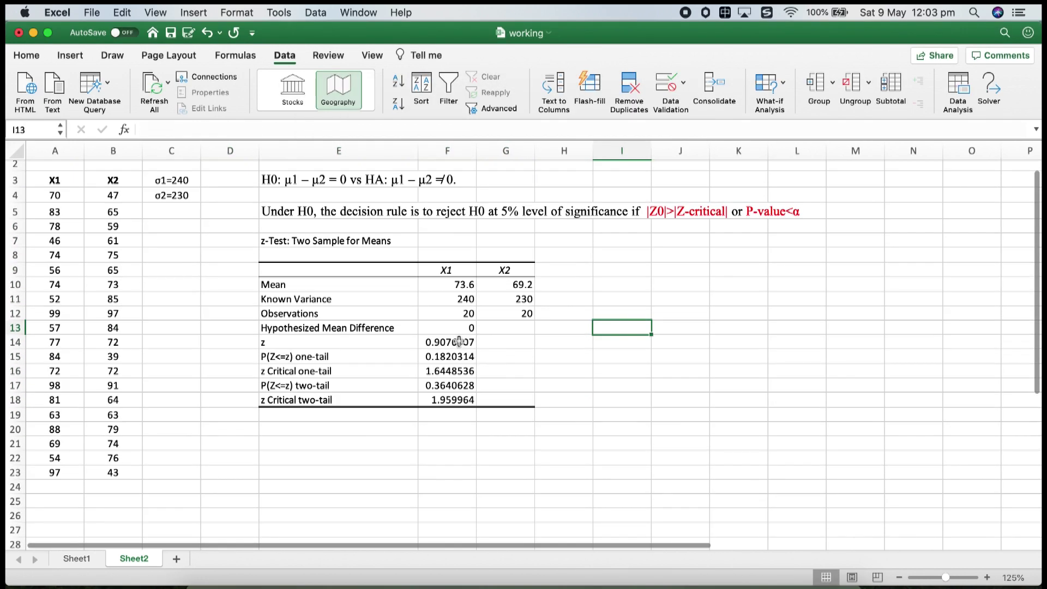
# - Format the z statistic, p-values and critical values in F14:F18 to four decimal places
pyautogui.click(460, 342)
pyautogui.moveTo(268, 270); pyautogui.dragTo(514, 404)
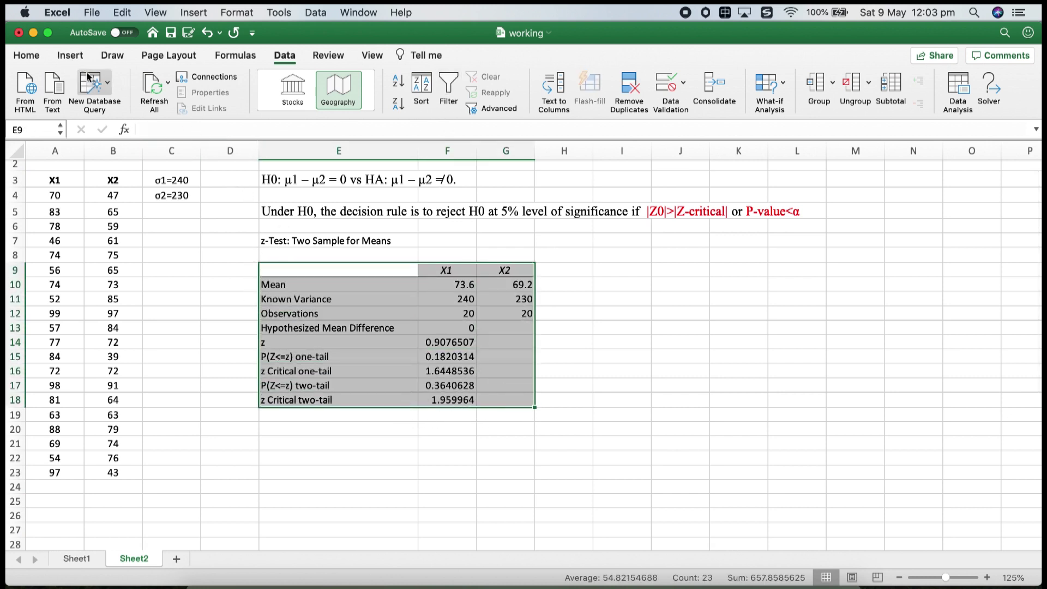
pyautogui.click(28, 56)
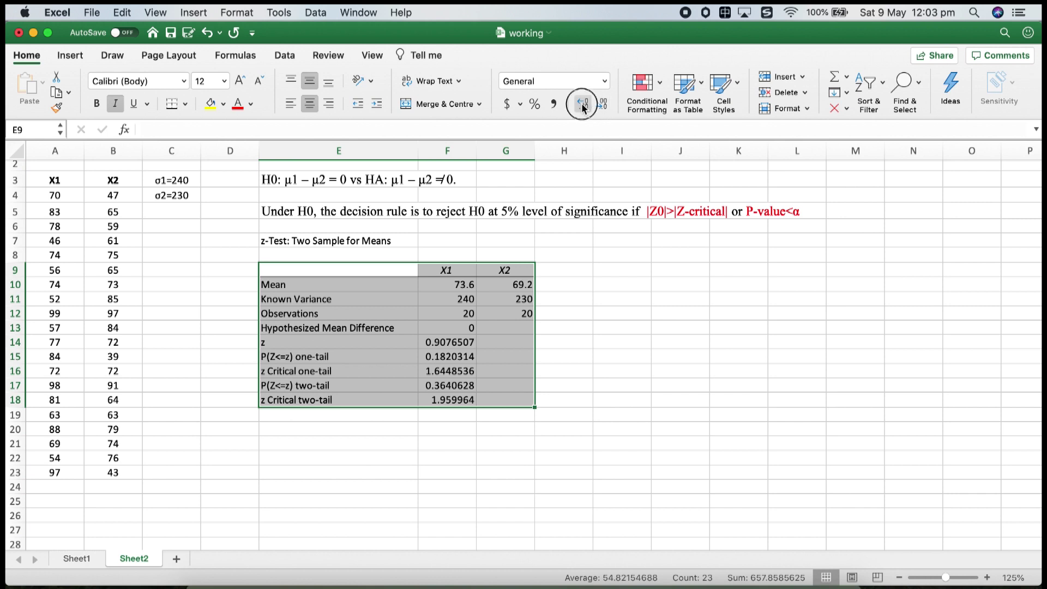
pyautogui.click(484, 398)
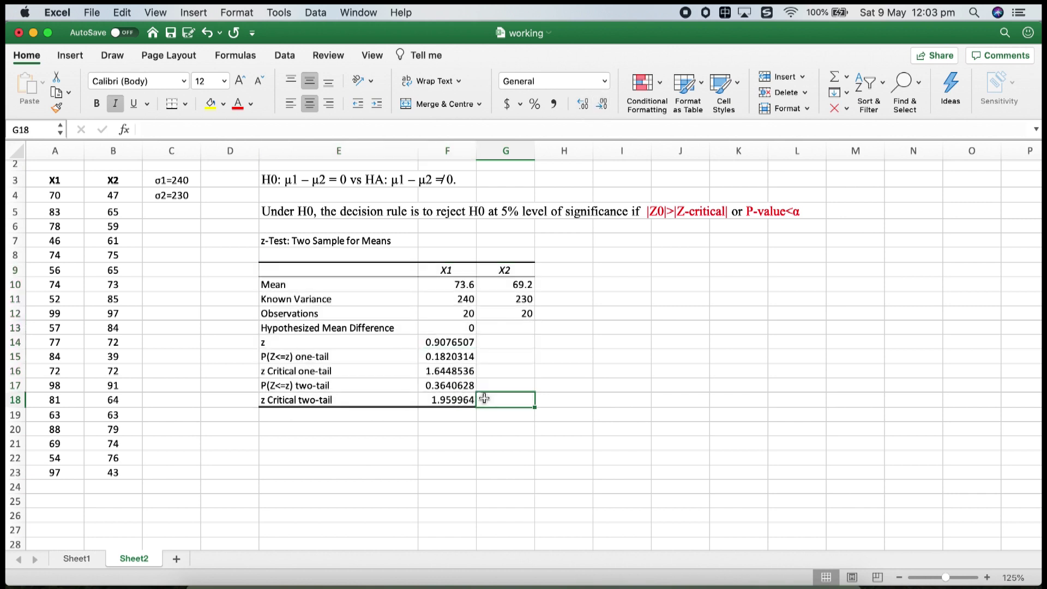
pyautogui.moveTo(450, 343); pyautogui.dragTo(450, 400)
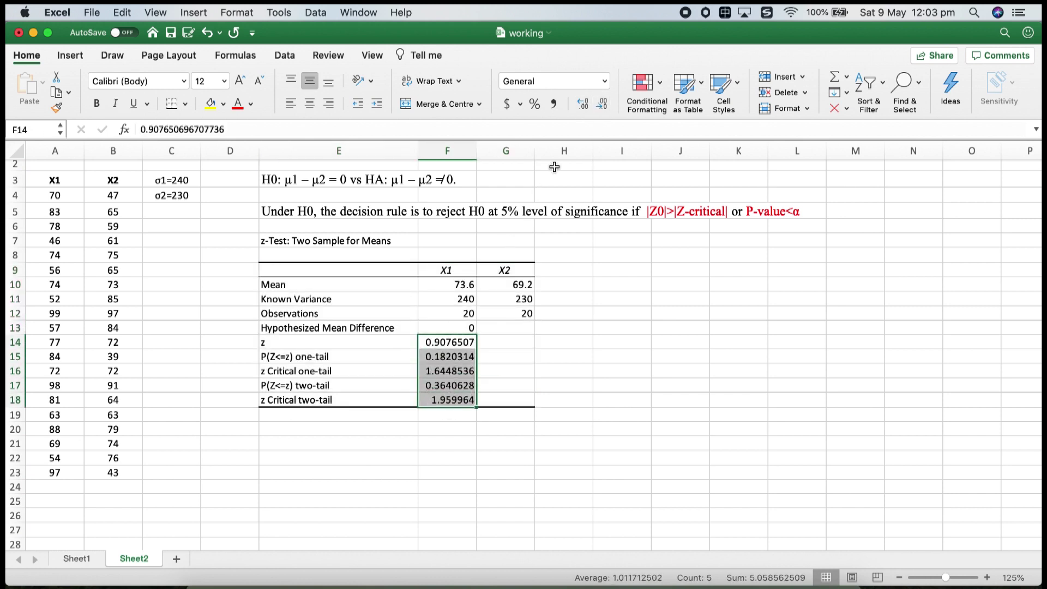
pyautogui.click(580, 102)
pyautogui.click(603, 104)
pyautogui.click(604, 103)
pyautogui.click(604, 104)
pyautogui.click(604, 104)
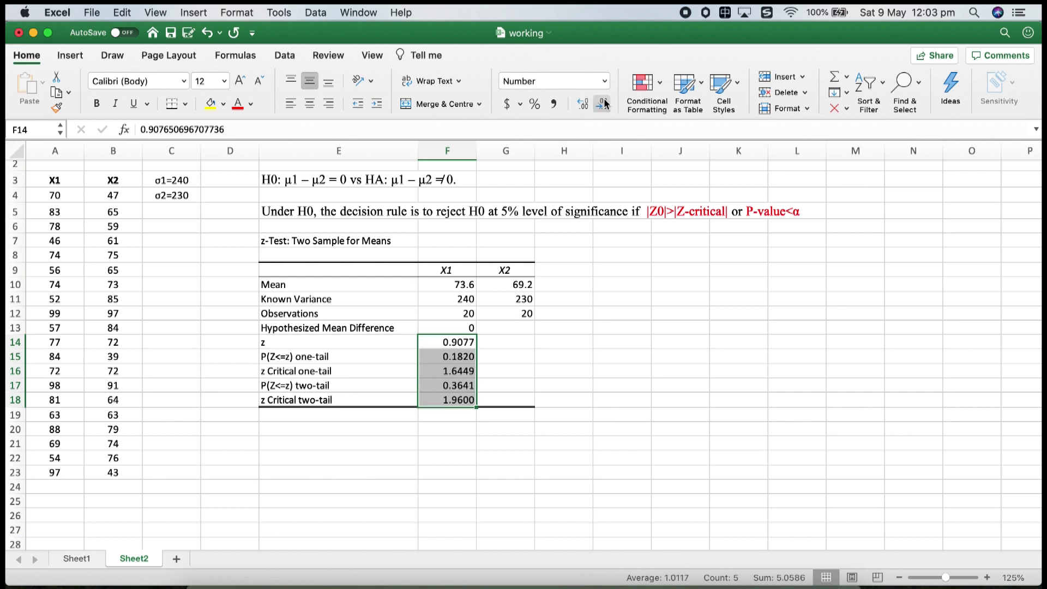
pyautogui.click(564, 324)
# - Highlight the z statistic, two-tail p-value and two-tail critical value in F14, F17 and F18 with yellow fill
pyautogui.click(449, 343)
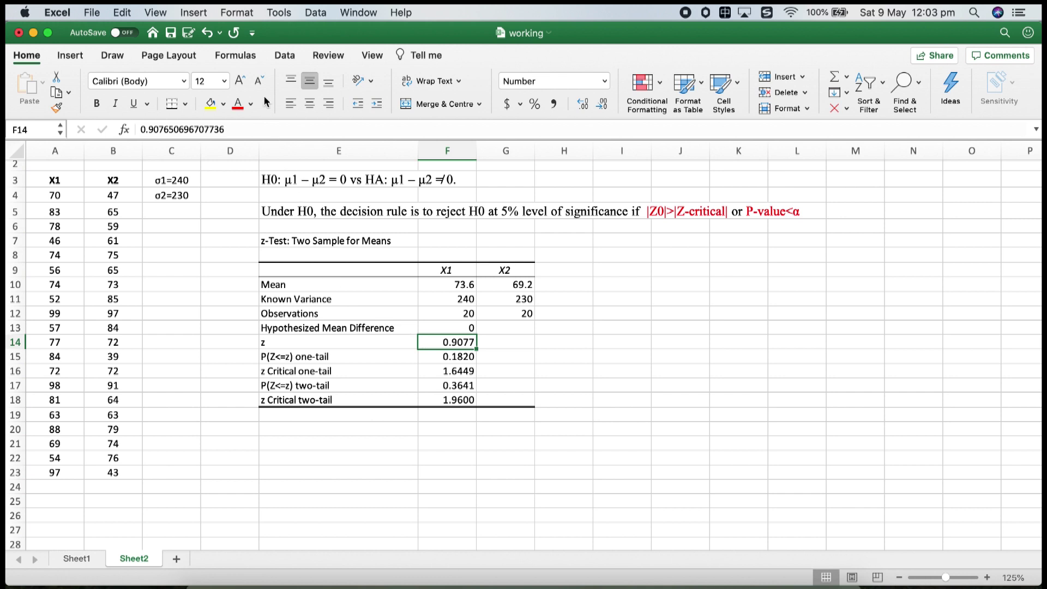
pyautogui.click(209, 102)
pyautogui.click(450, 384)
pyautogui.click(211, 105)
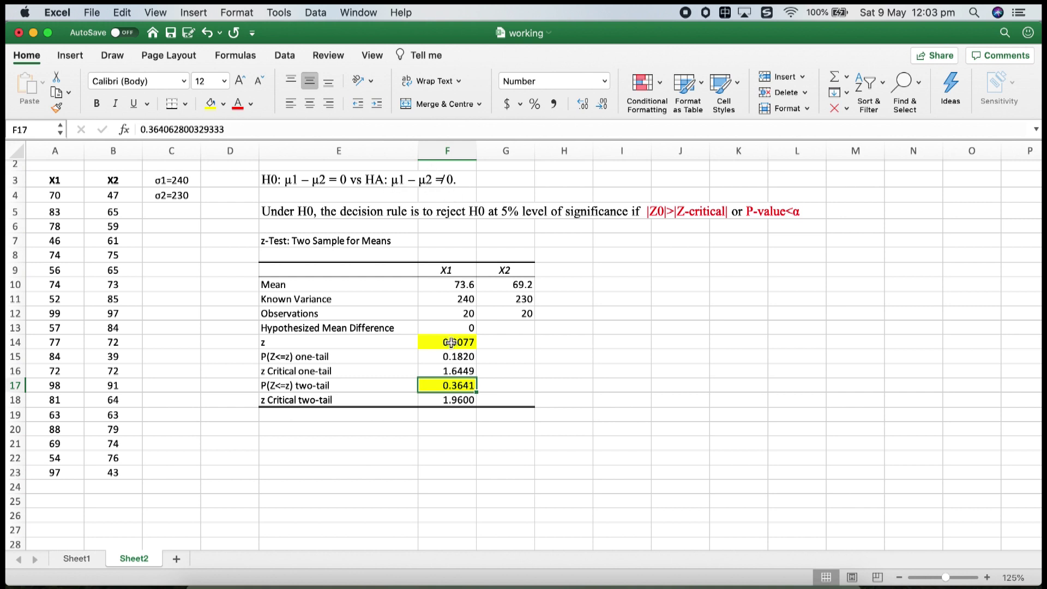
pyautogui.click(466, 398)
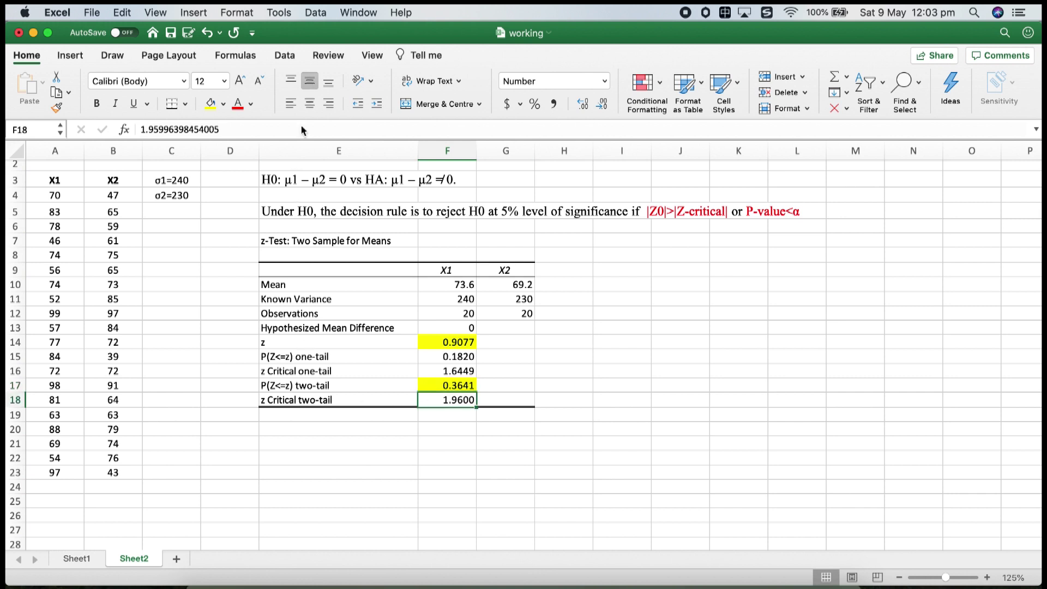
pyautogui.click(210, 104)
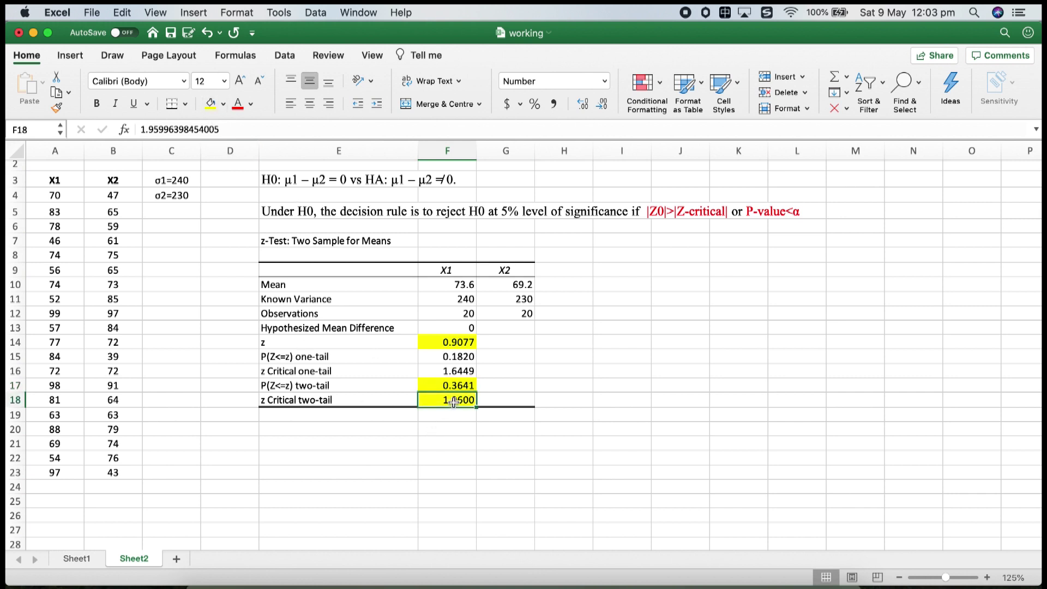
# - Enter the comparison <1.96 beside the z statistic in G14 and >0.05 beside the two-tail p-value in G17
pyautogui.scroll(-1, 451, 402)
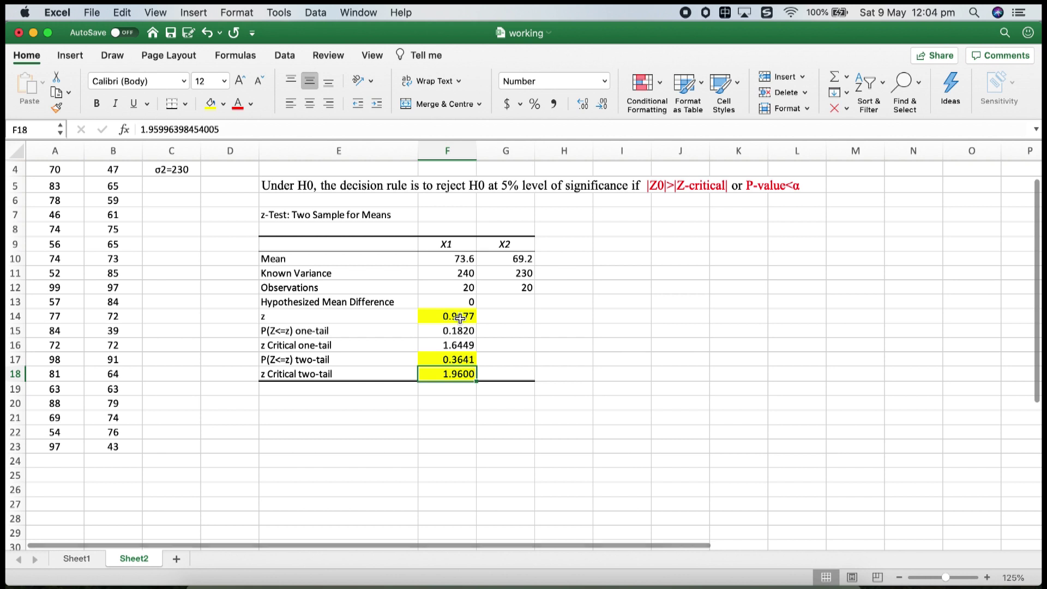
pyautogui.click(494, 327)
pyautogui.click(495, 318)
pyautogui.doubleClick(495, 318)
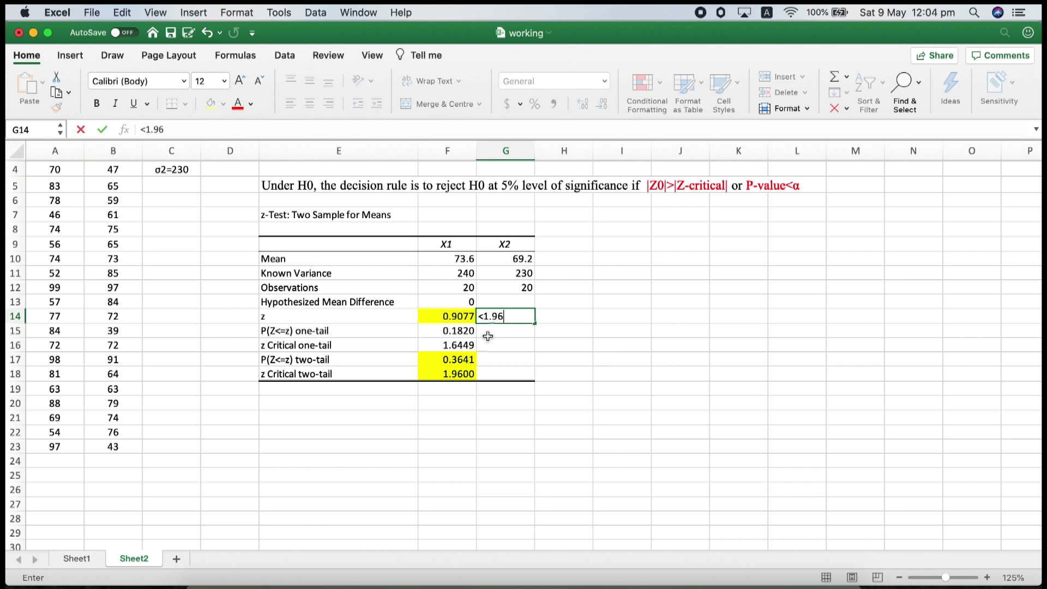
pyautogui.click(501, 360)
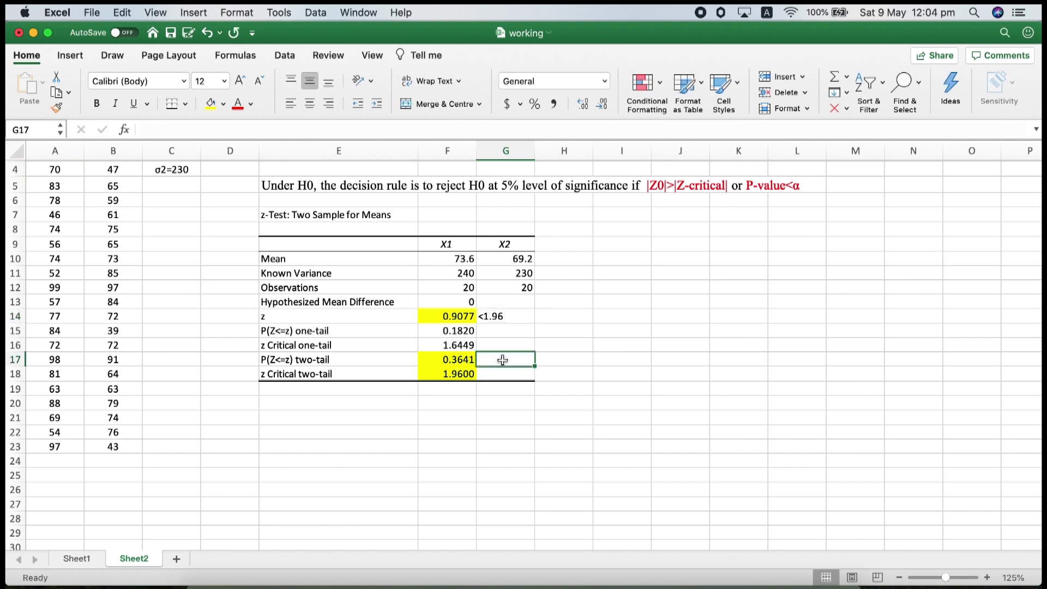
pyautogui.write('>')
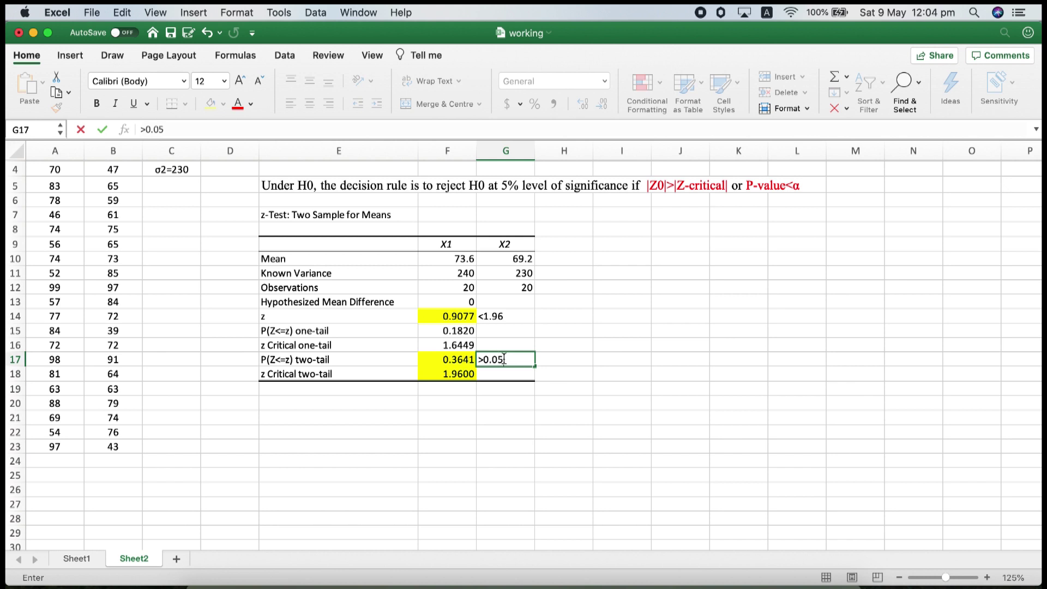
pyautogui.write('0.05')
pyautogui.click(455, 419)
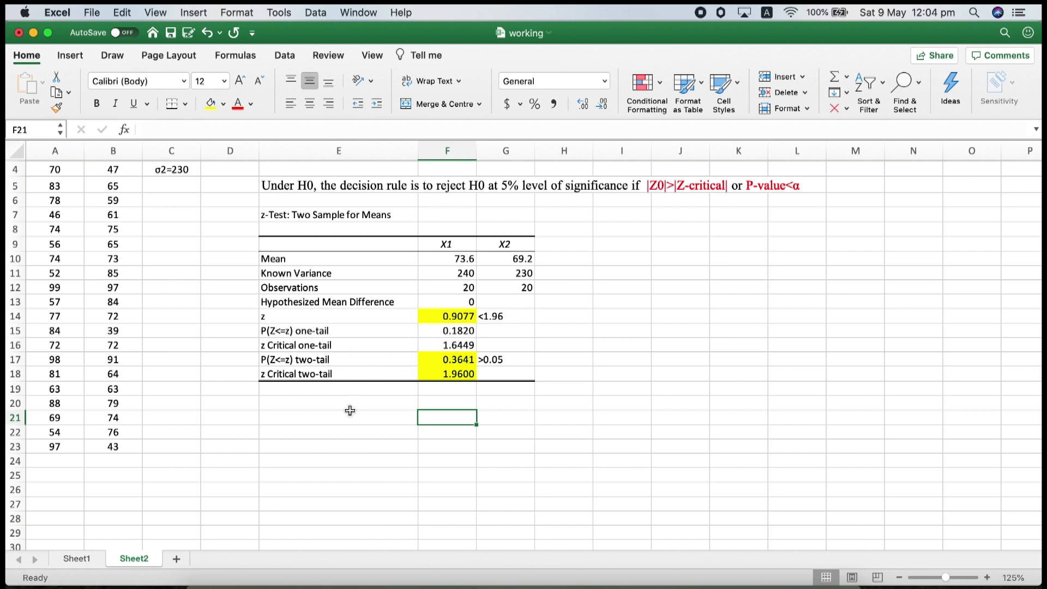
pyautogui.click(304, 412)
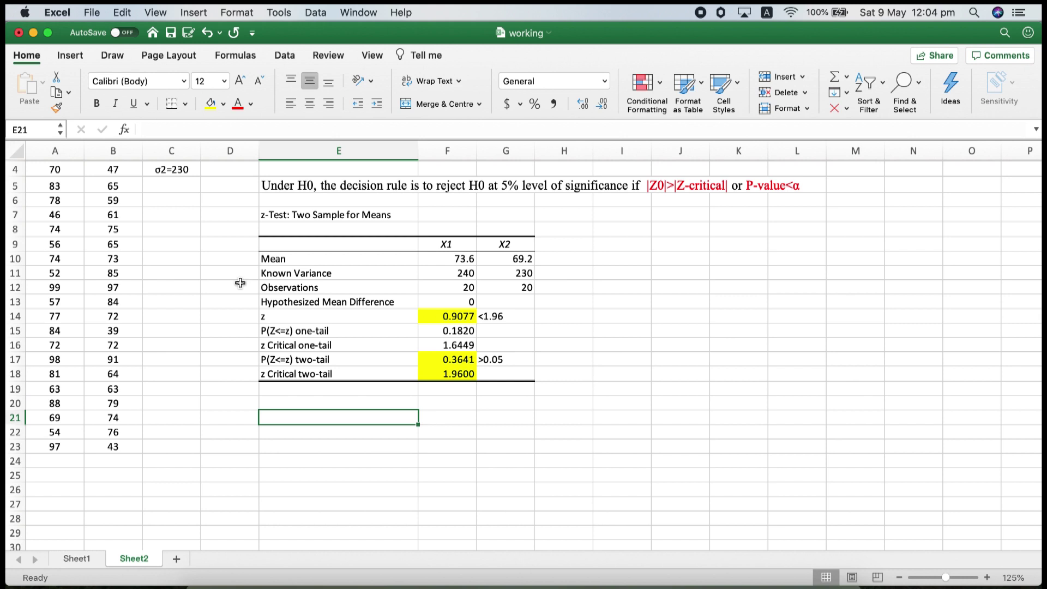